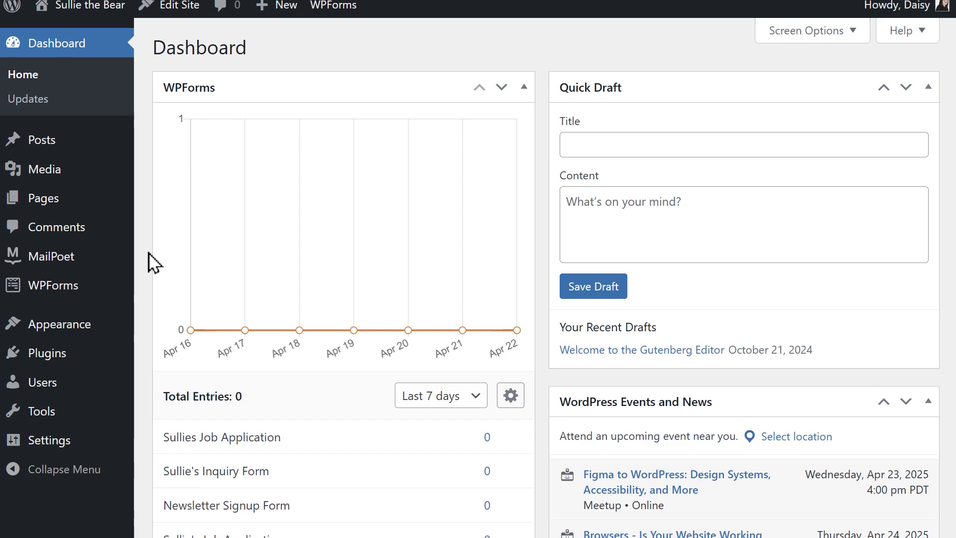
Start a new WPForms form from the Simple Contact Form template.
mouse_move(115, 286)
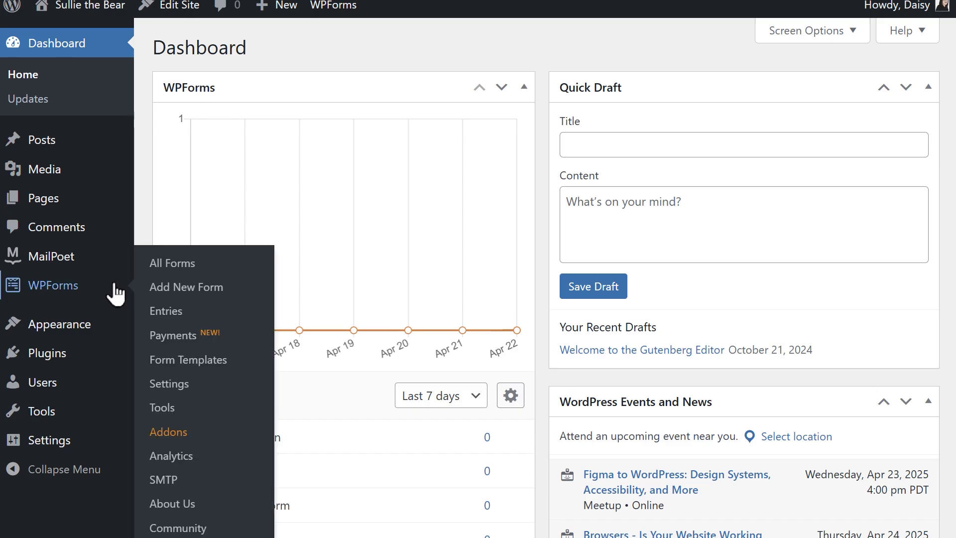
click(230, 298)
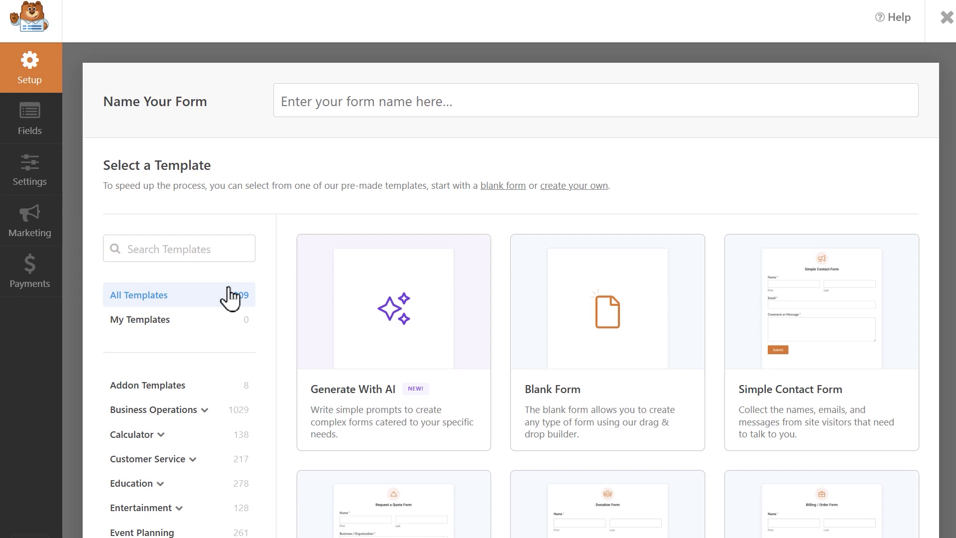
mouse_move(790, 369)
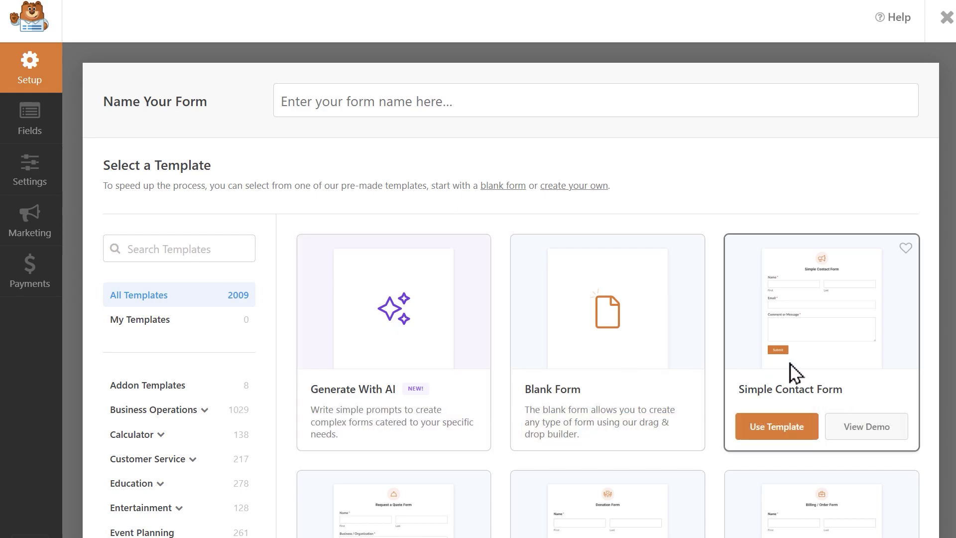
click(804, 431)
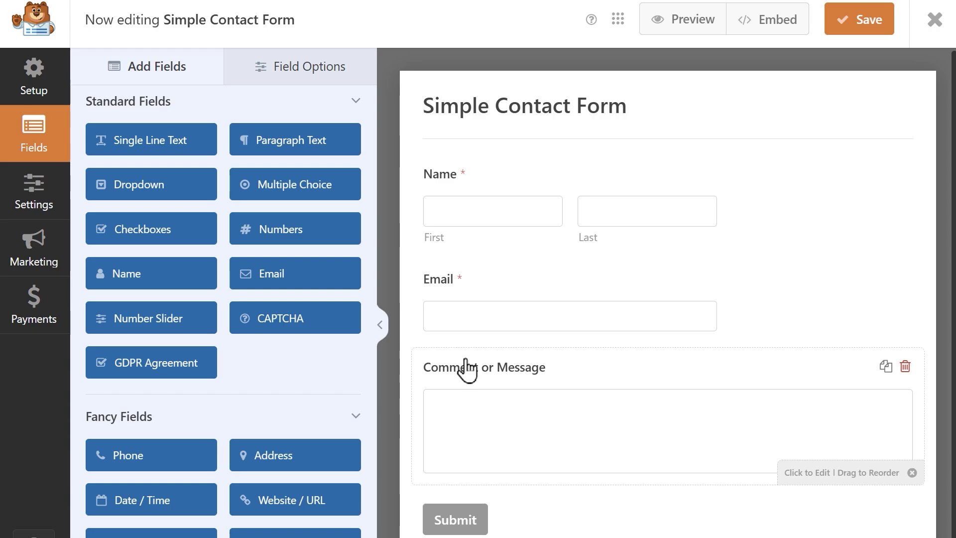
Place a File Upload field below the Email field and open its field options.
drag(371, 249, 373, 365)
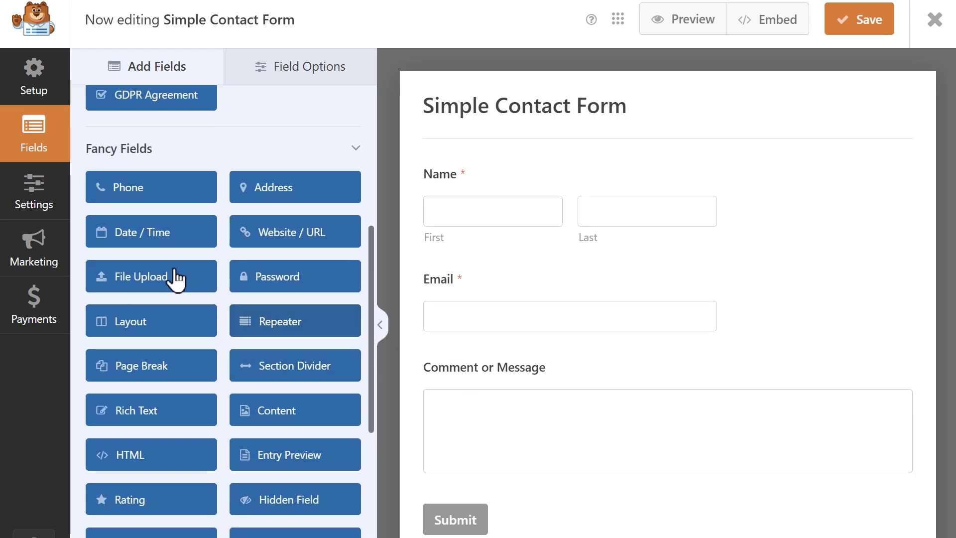
drag(165, 271, 466, 348)
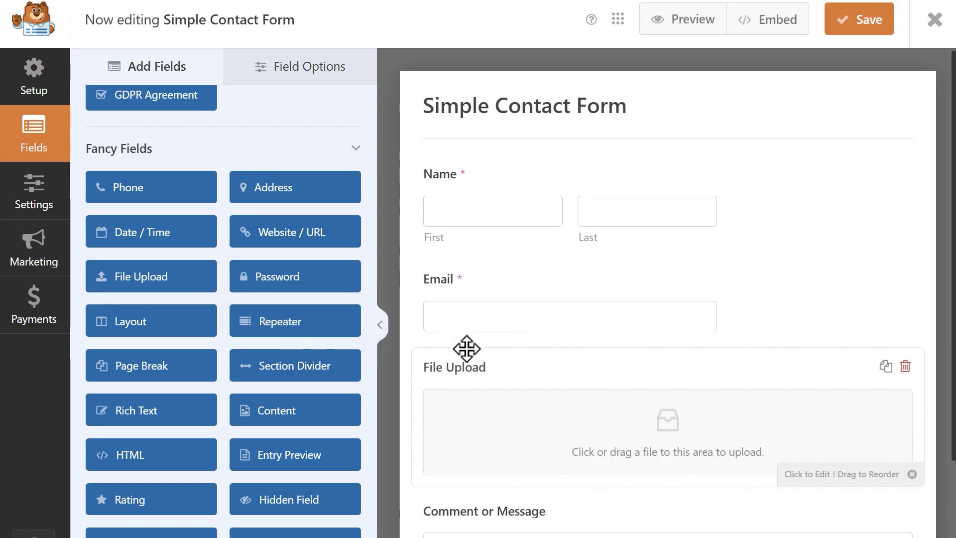
click(467, 350)
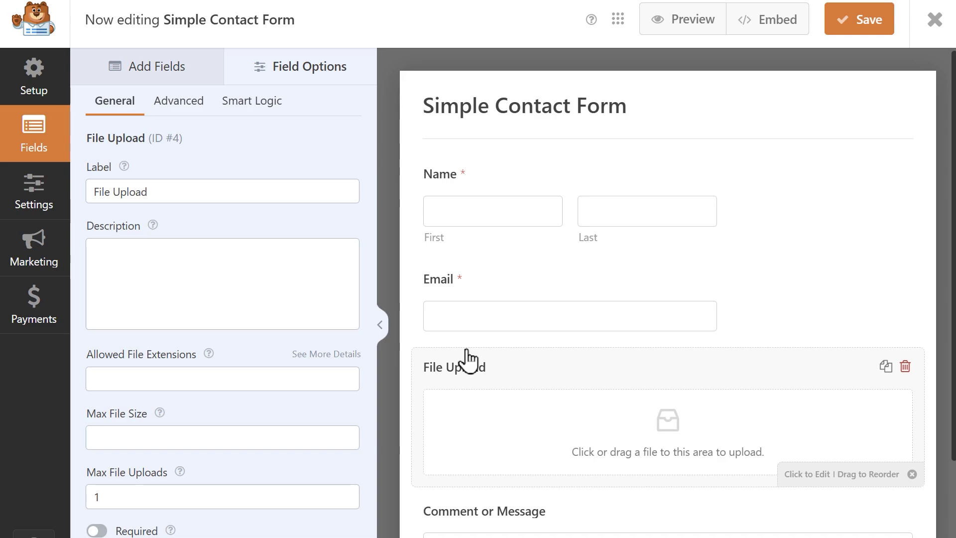
click(295, 192)
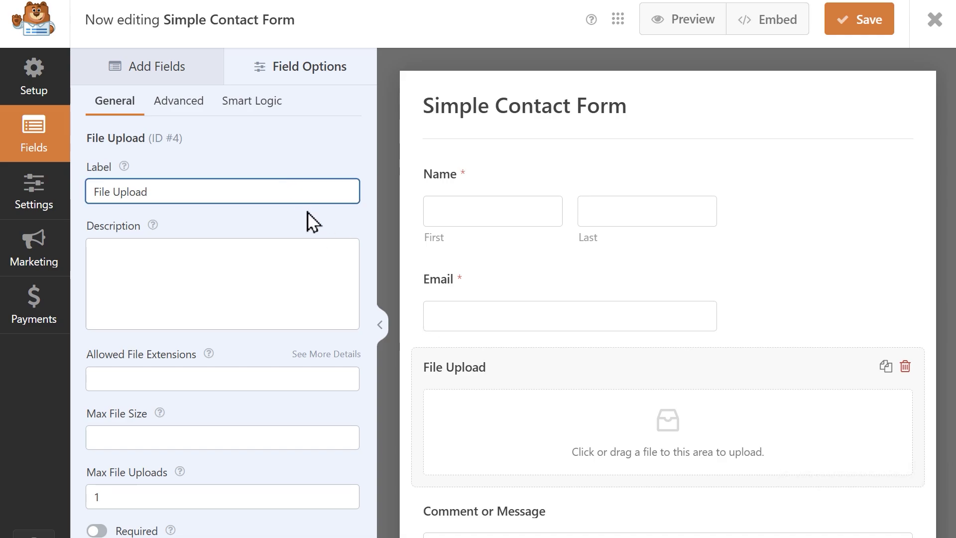
click(311, 277)
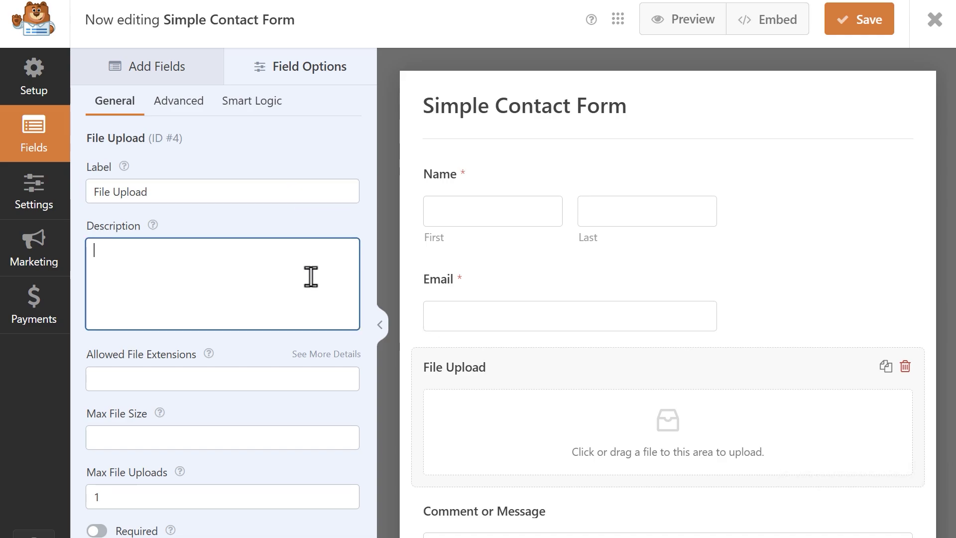
click(274, 378)
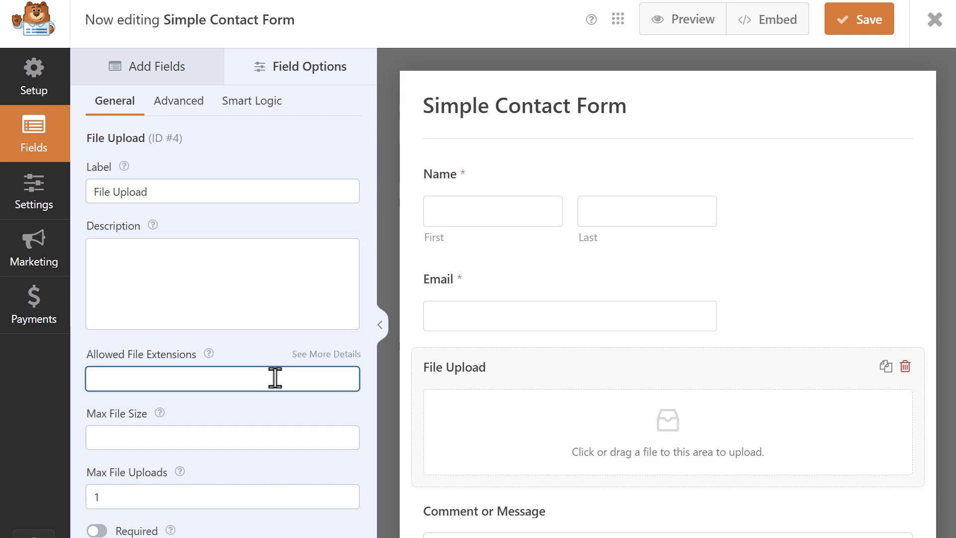
text(.png,.jpeg,)
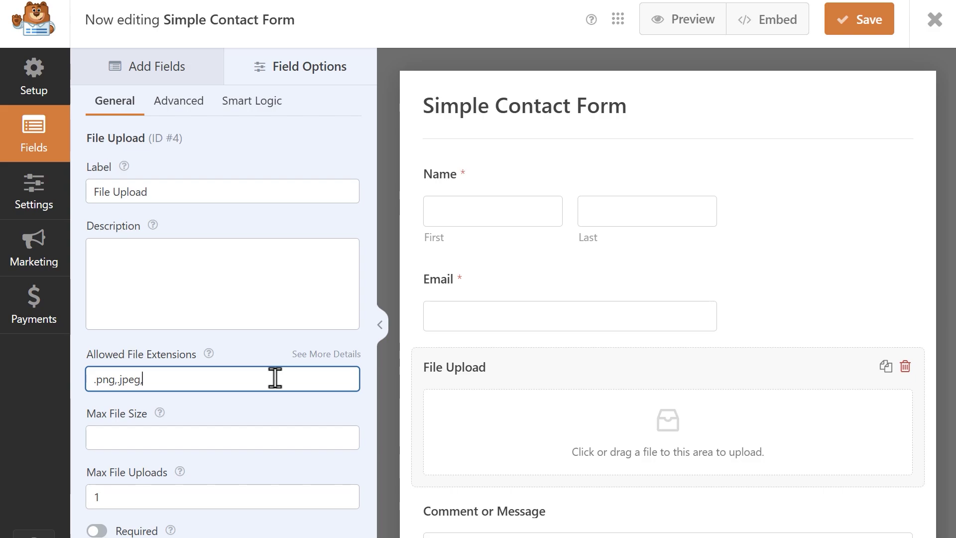
text(.gif)
key(ctrl+a)
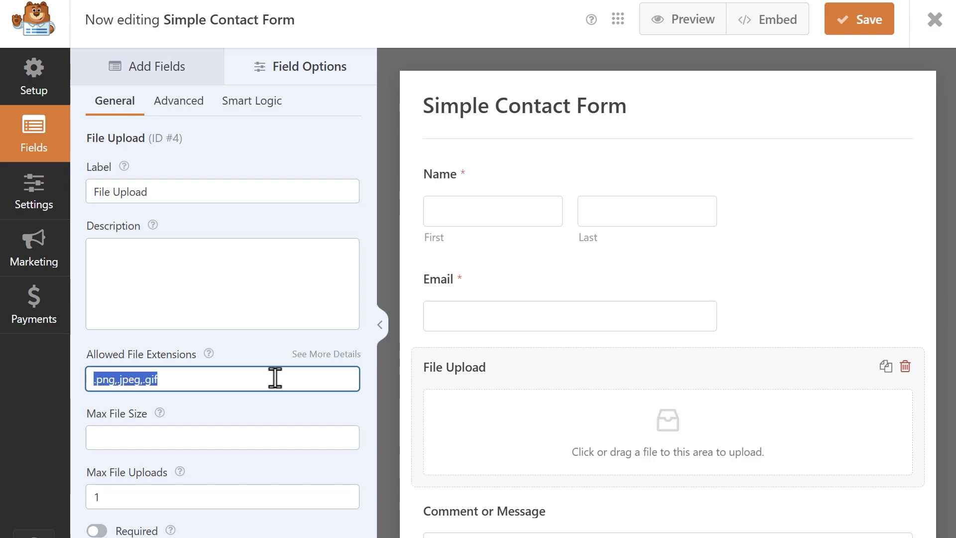
key(BackSpace)
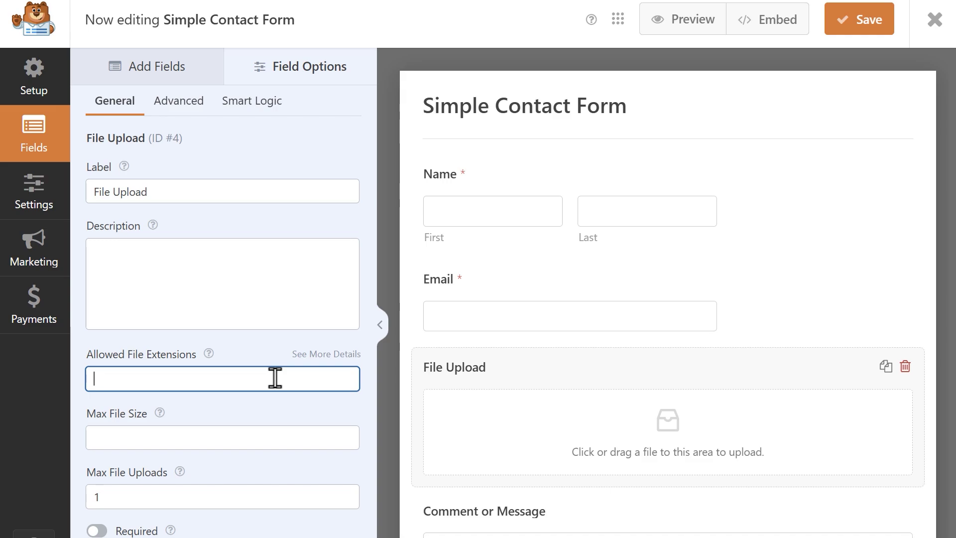
click(272, 437)
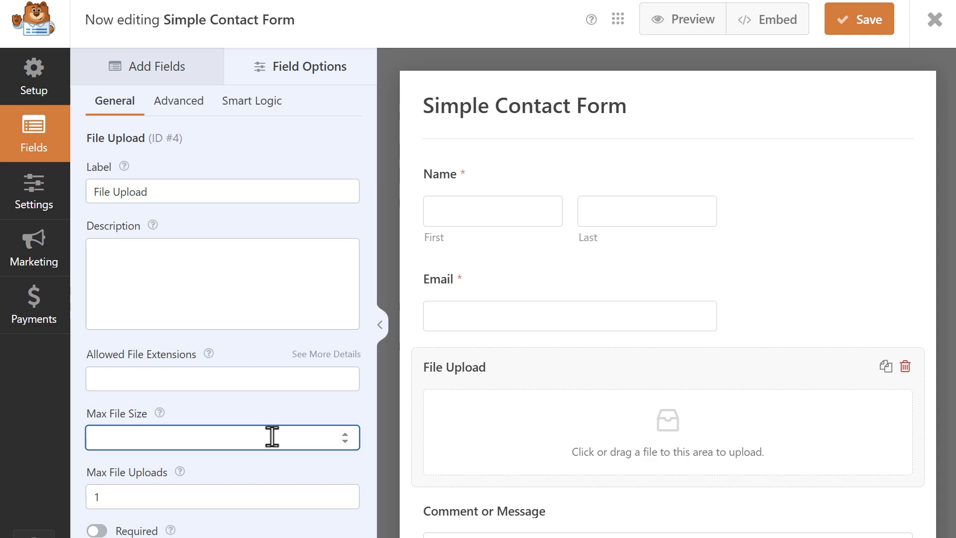
Set the File Upload field's Max File Size to 64 MB and Max File Uploads to 4.
text(100)
mouse_move(164, 413)
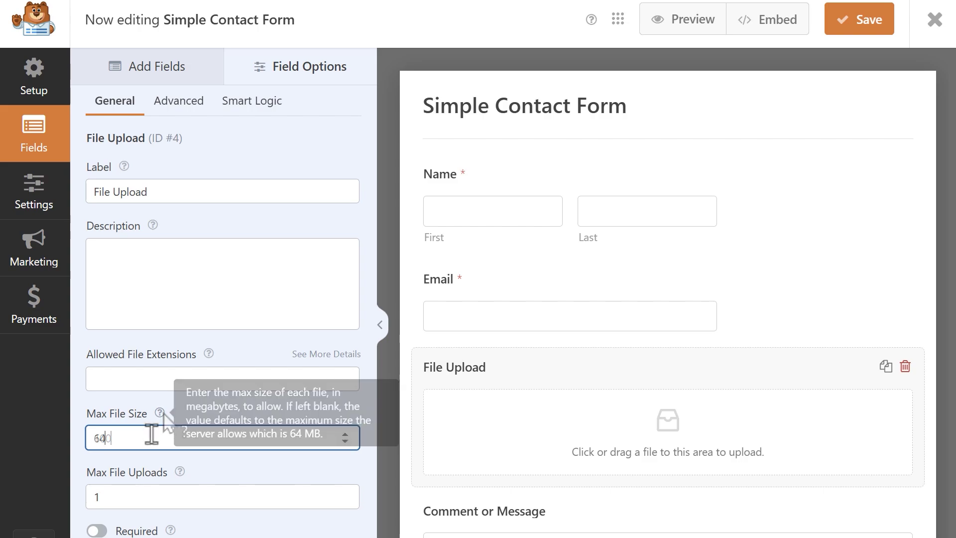
click(277, 492)
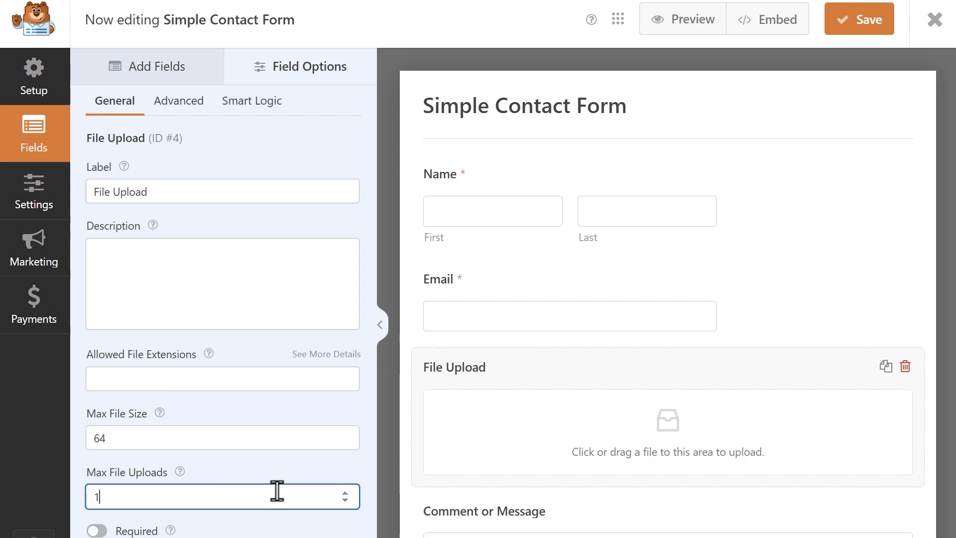
click(344, 493)
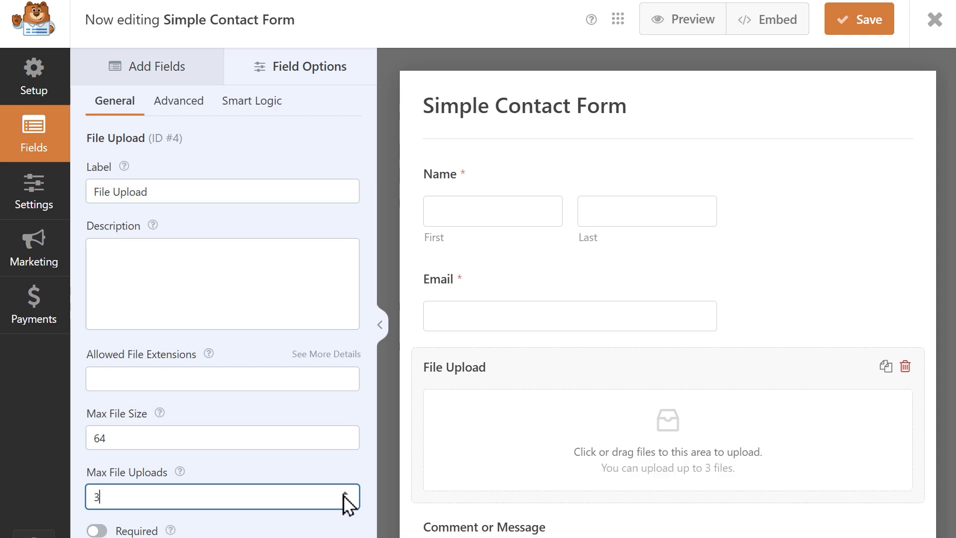
In the field's Advanced options, store uploaded files in the WordPress Media Library.
click(178, 106)
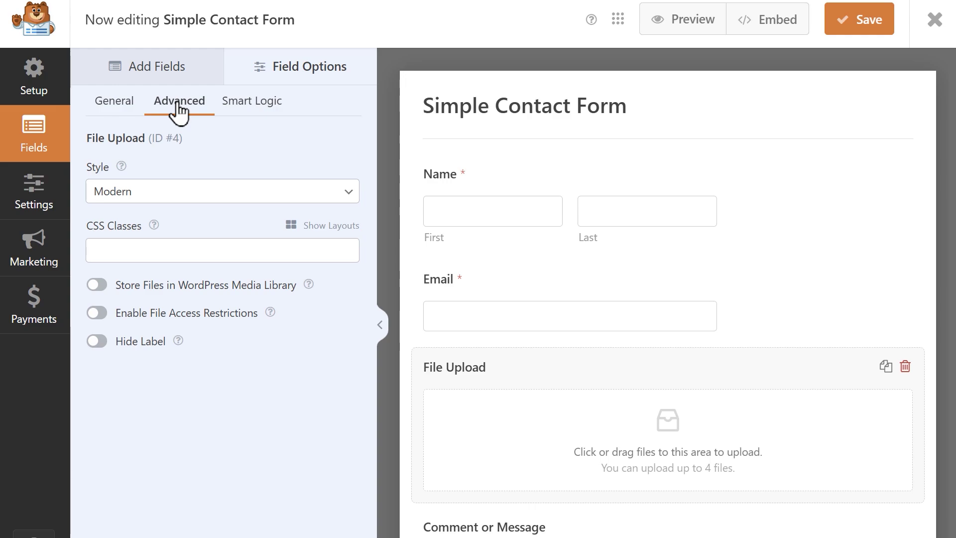
click(346, 194)
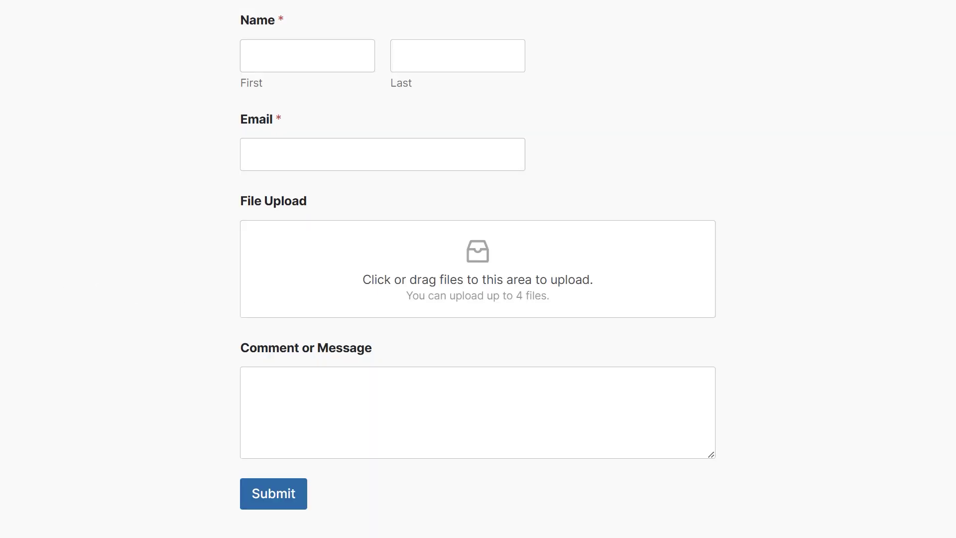
drag(150, 249, 336, 272)
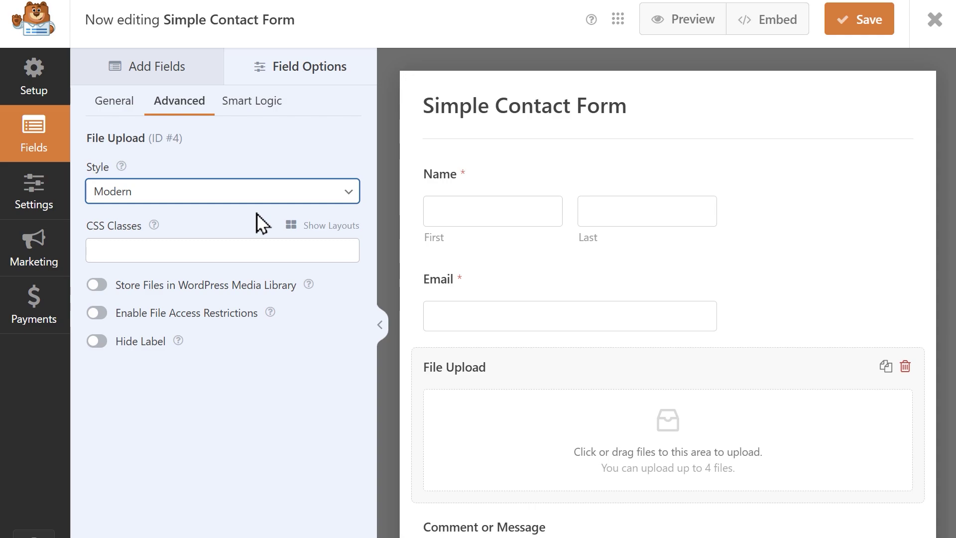
click(93, 287)
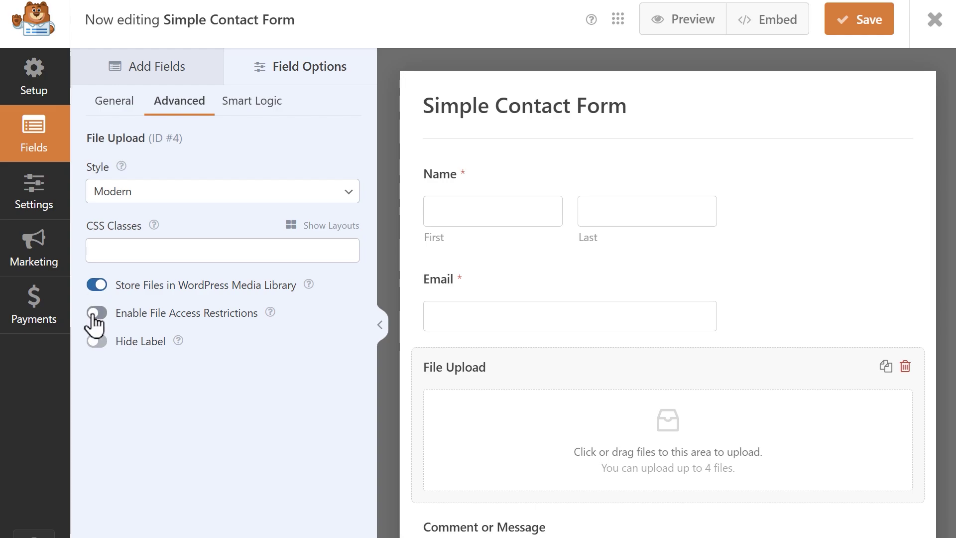
Restrict uploaded file access to logged-in users with the Administrator role.
click(95, 314)
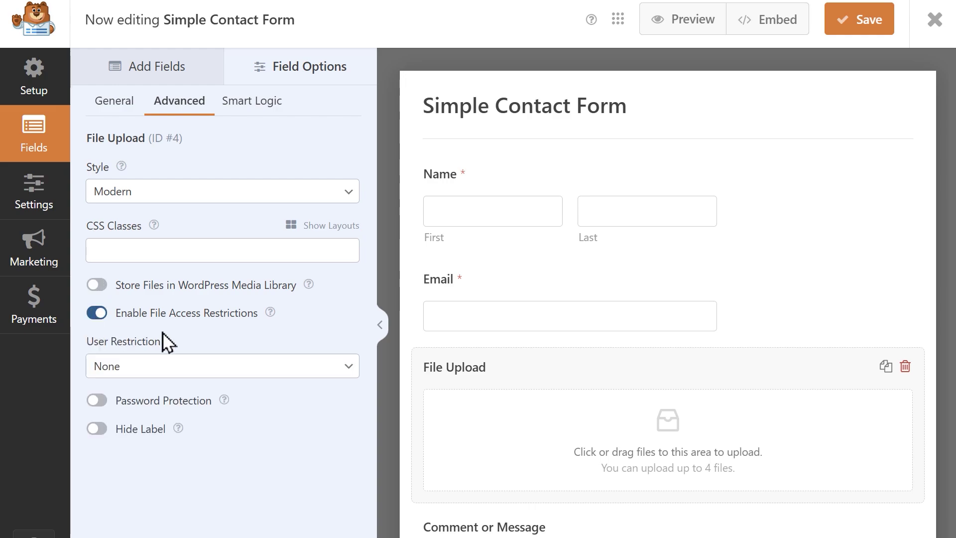
click(322, 369)
click(291, 408)
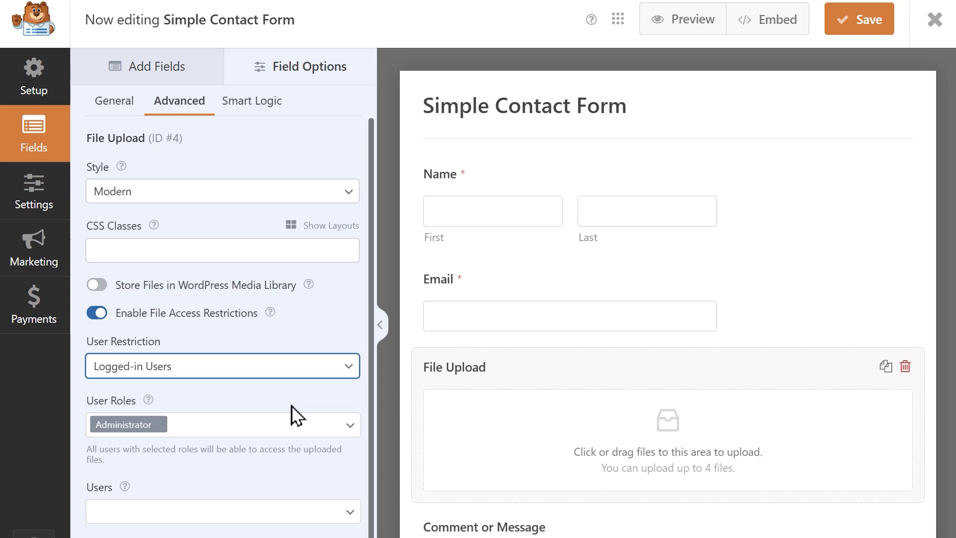
click(341, 404)
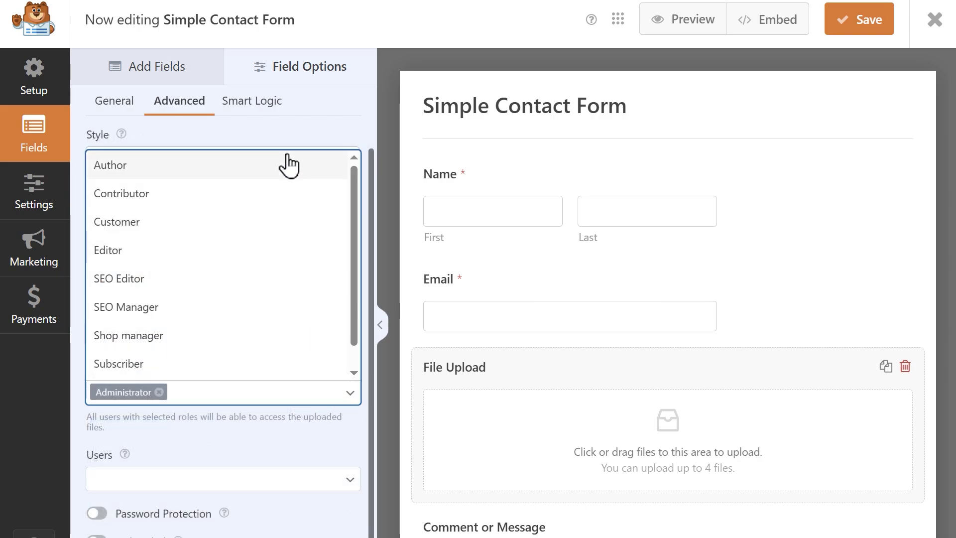
click(278, 448)
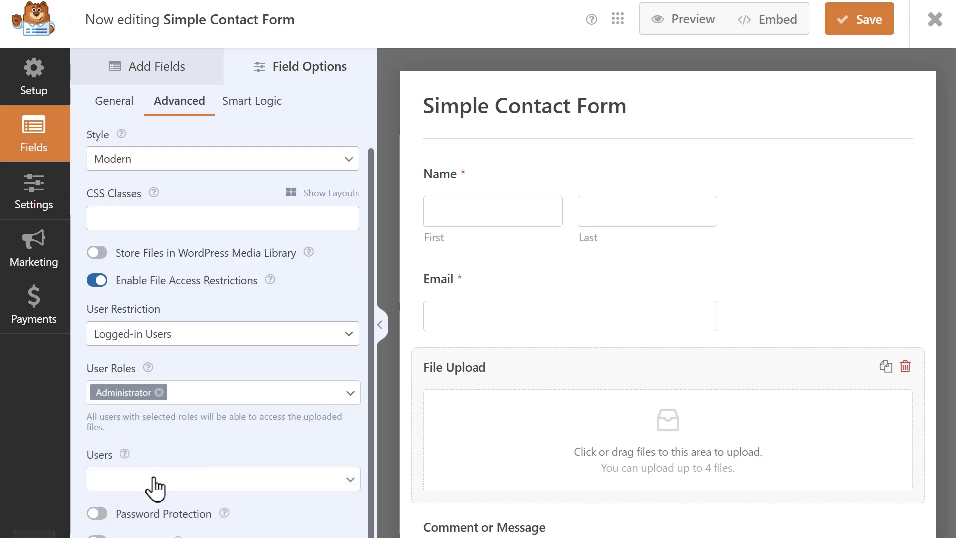
Turn on password protection for uploaded files and begin entering an access password.
click(96, 513)
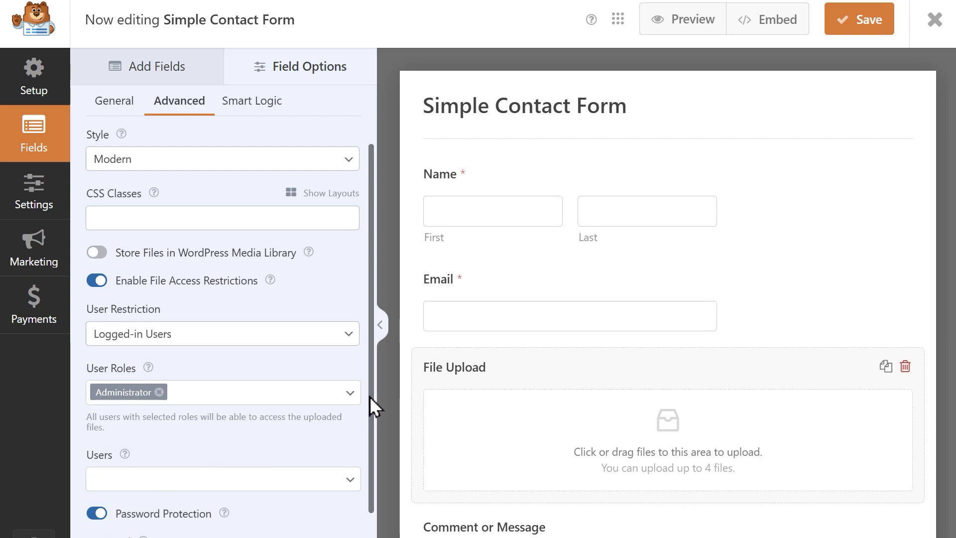
drag(370, 387, 376, 470)
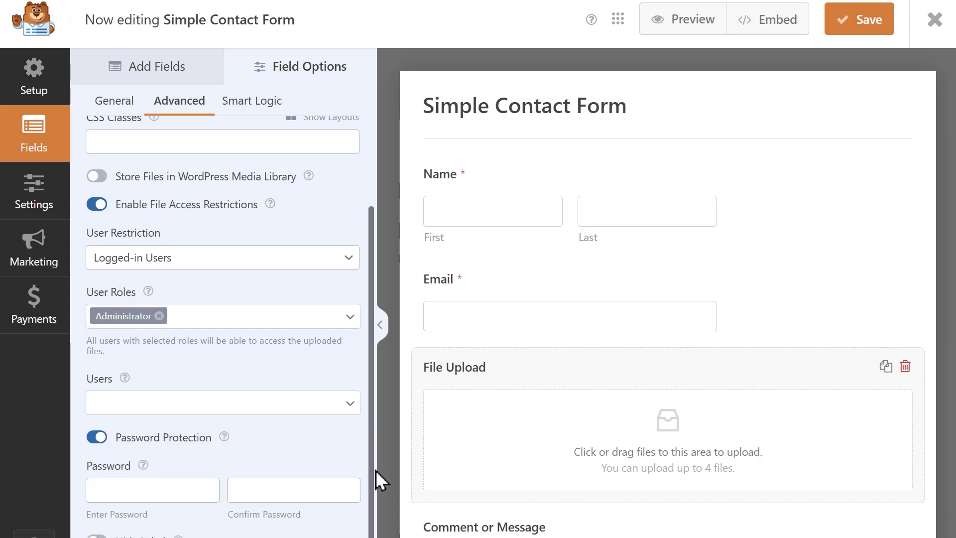
click(180, 488)
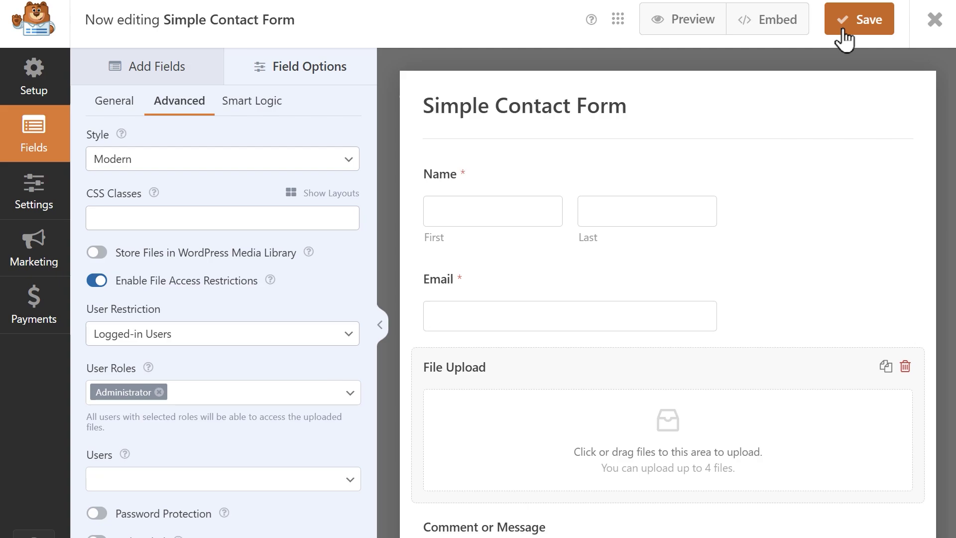
Save the form and go to its Notifications settings.
click(846, 31)
click(42, 197)
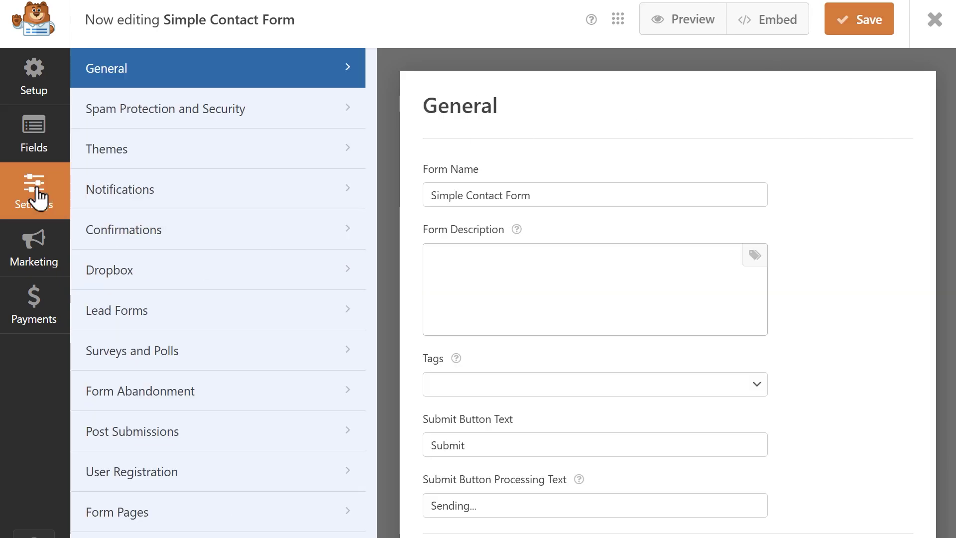
click(199, 187)
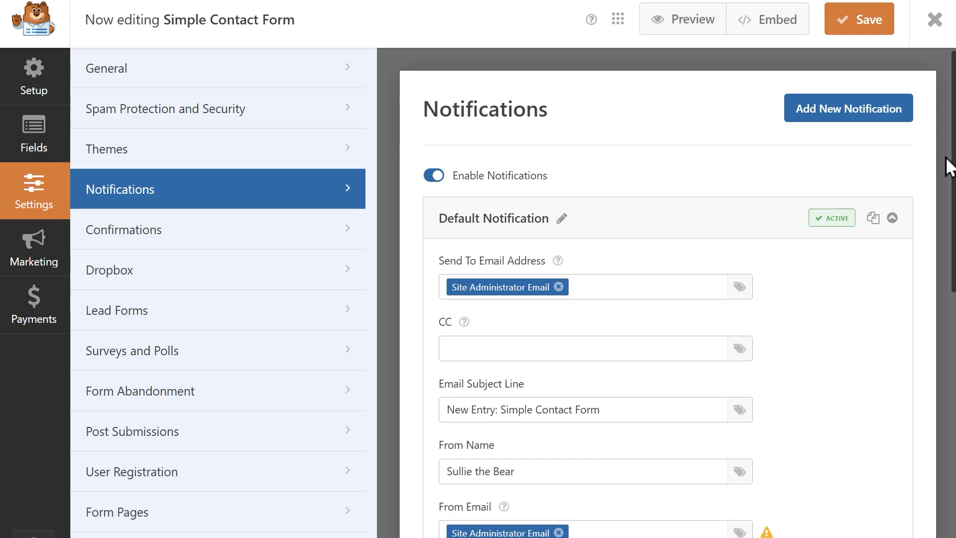
scroll(953, 154, down, 10)
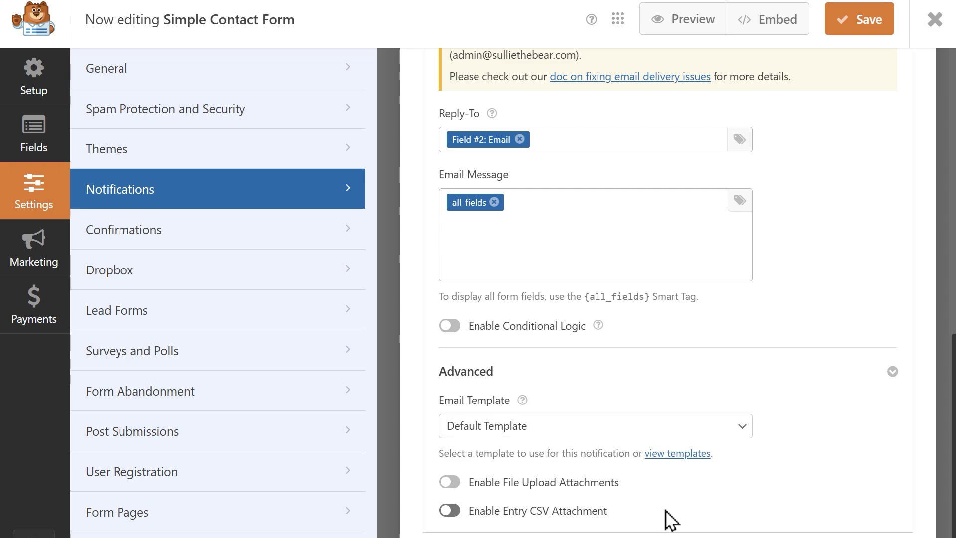
Attach files from the File Upload field to notification emails, up to 256 MB, and save.
click(449, 482)
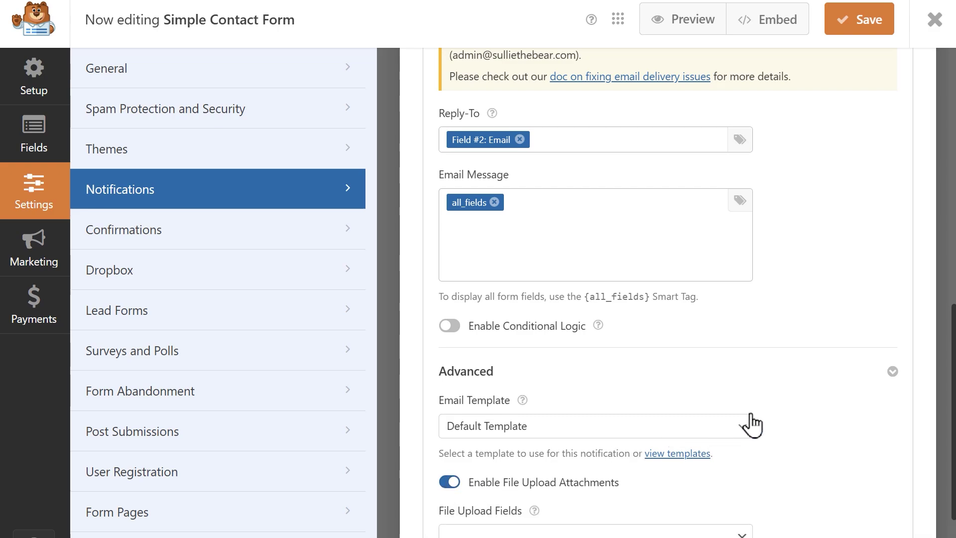
scroll(668, 299, down, 3)
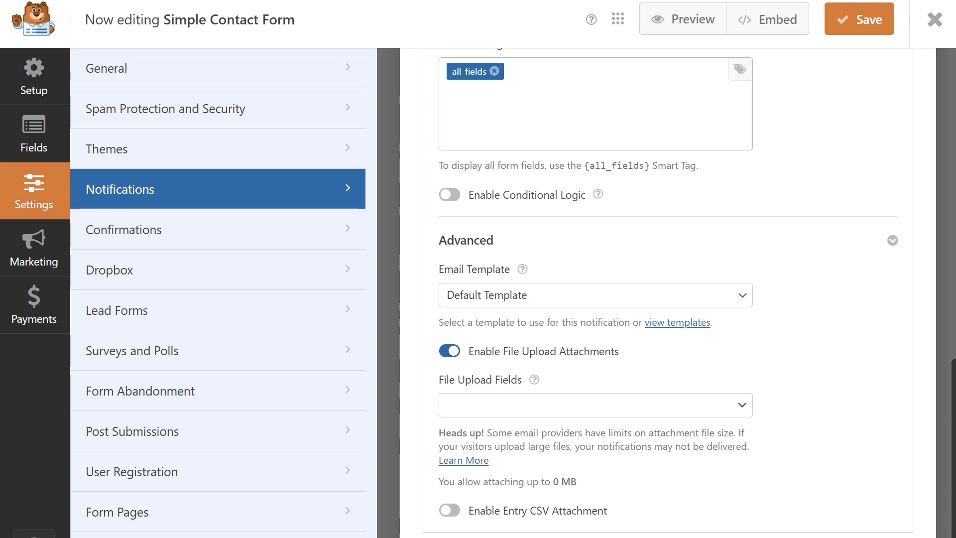
click(742, 408)
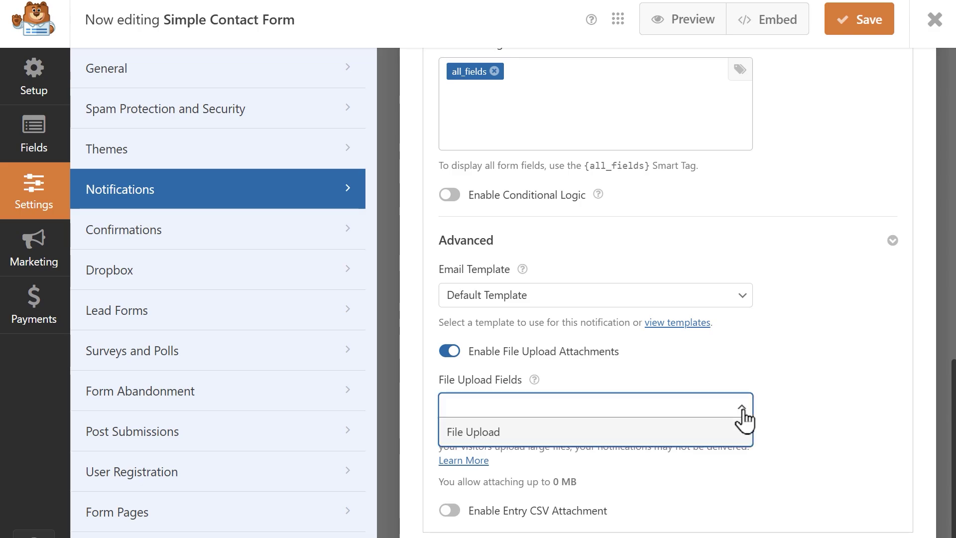
click(642, 433)
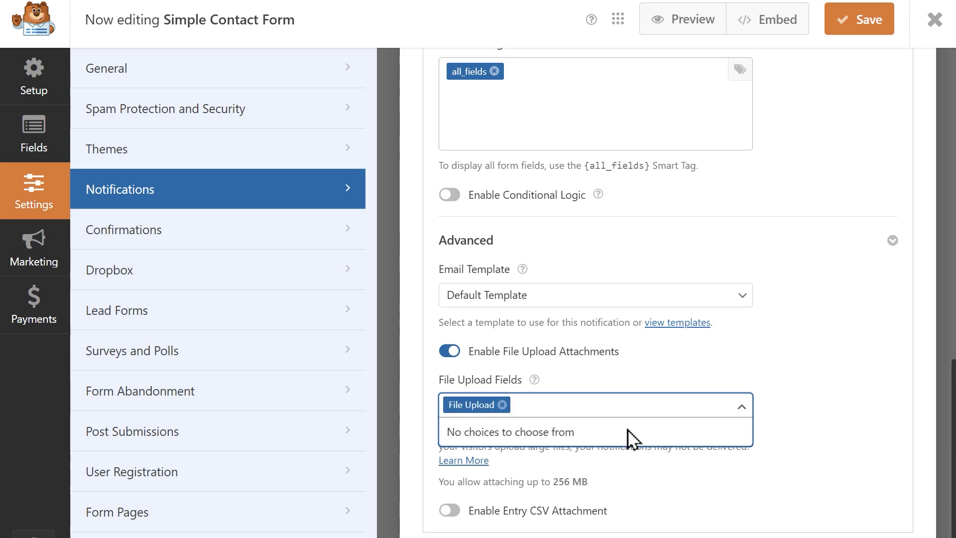
click(846, 390)
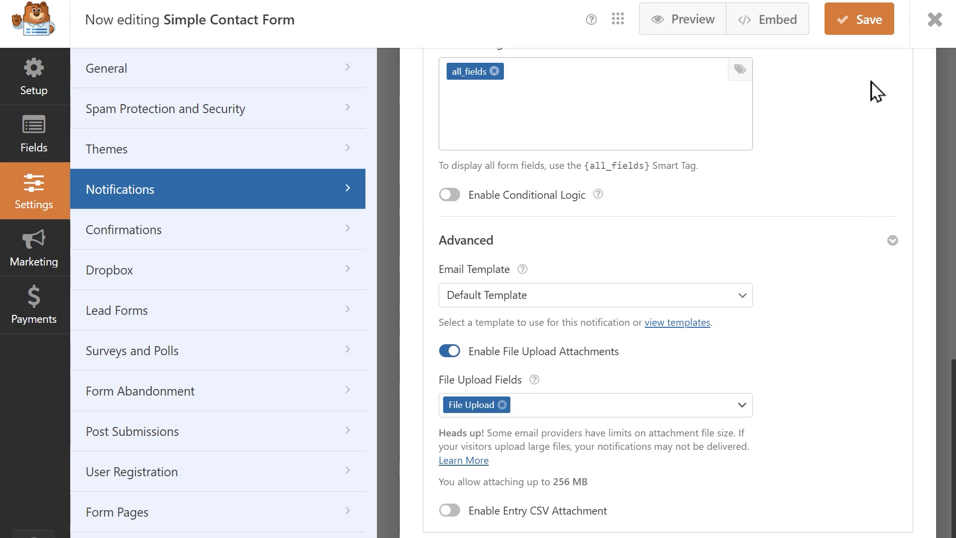
click(849, 32)
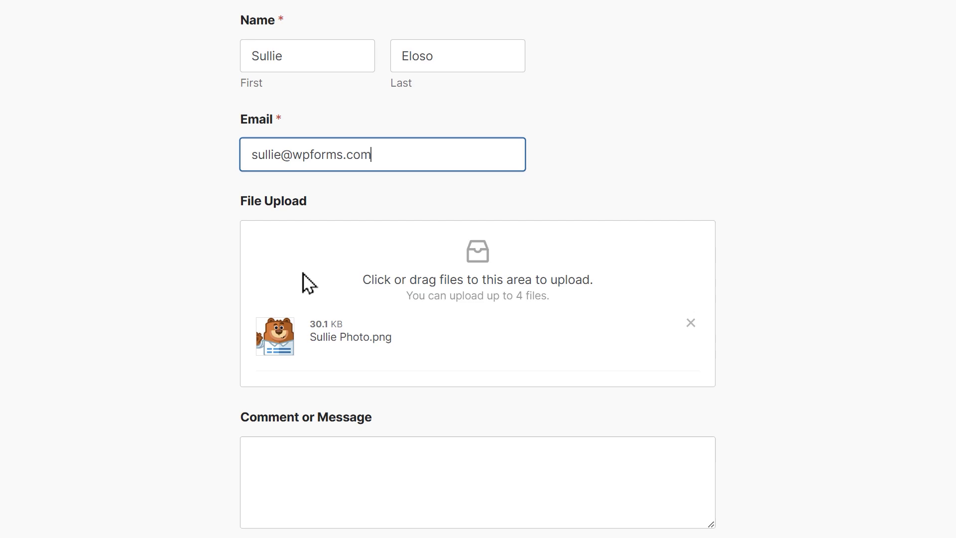
Submit the test entry with Sullie Photo.png and view the new entry's details.
scroll(305, 282, down, 3)
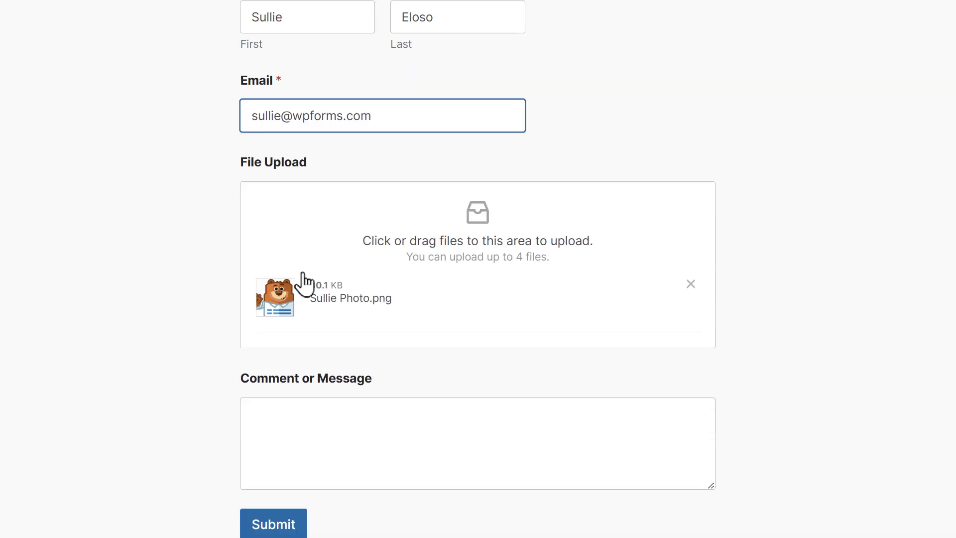
click(302, 449)
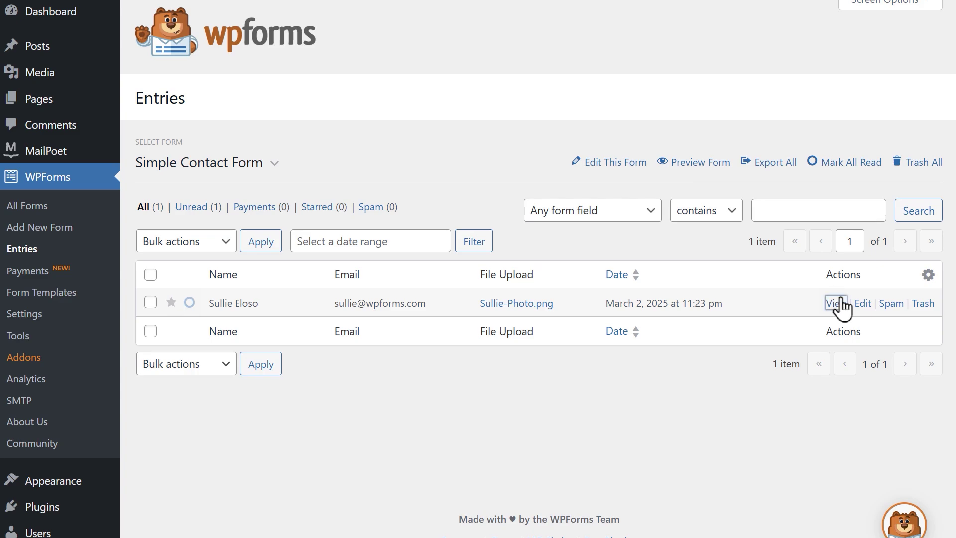
click(834, 303)
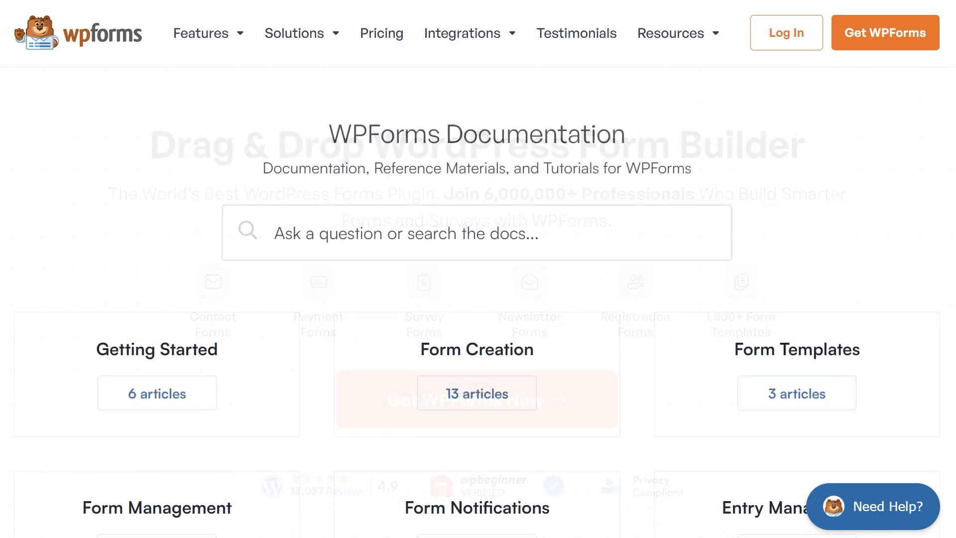
Scroll down to the support request form with Name, Email and help-topic fields.
scroll(477, 269, down, 3)
scroll(477, 269, down, 8)
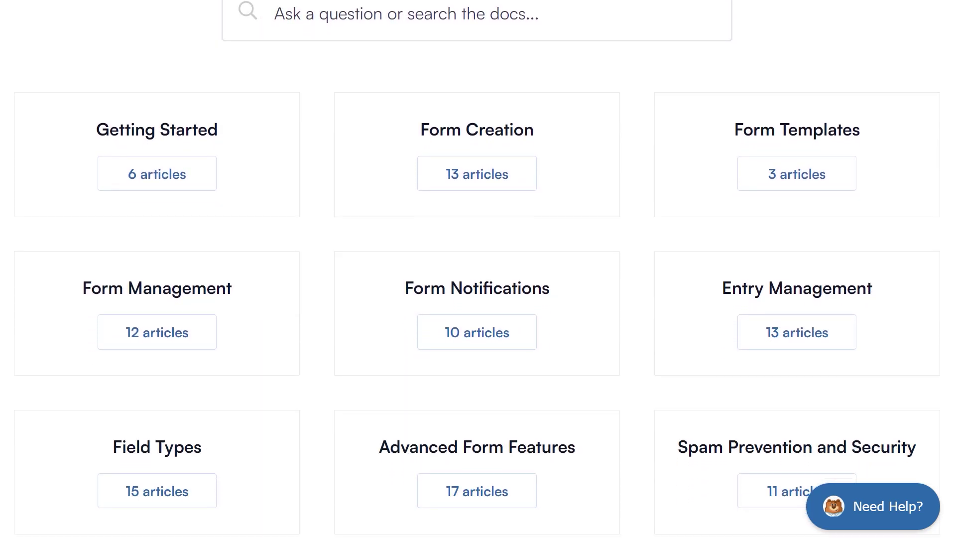
scroll(477, 269, down, 6)
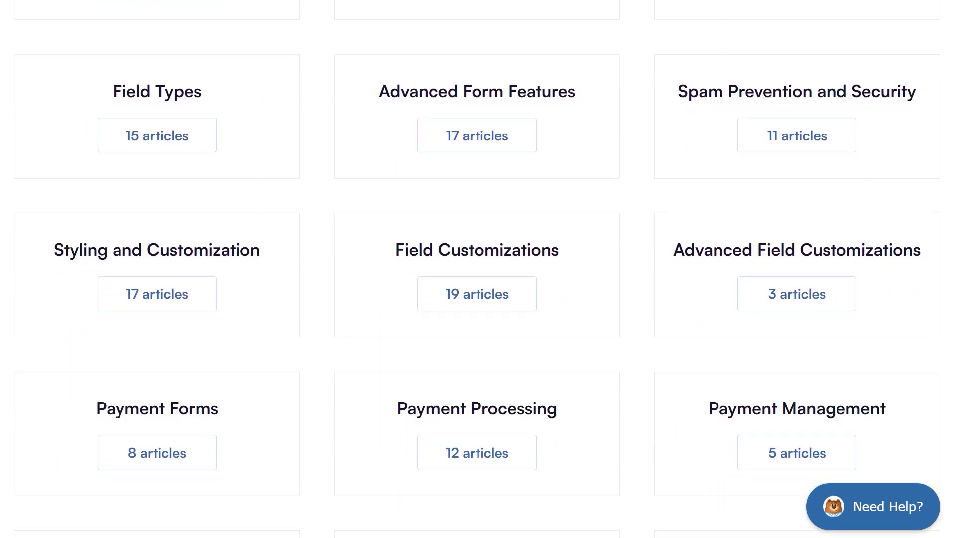
scroll(477, 268, down, 6)
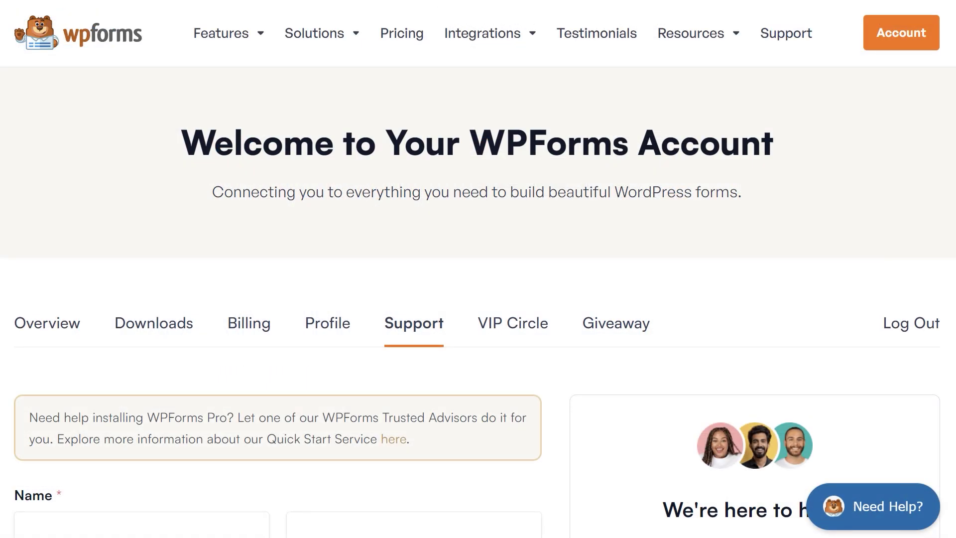
scroll(478, 269, down, 6)
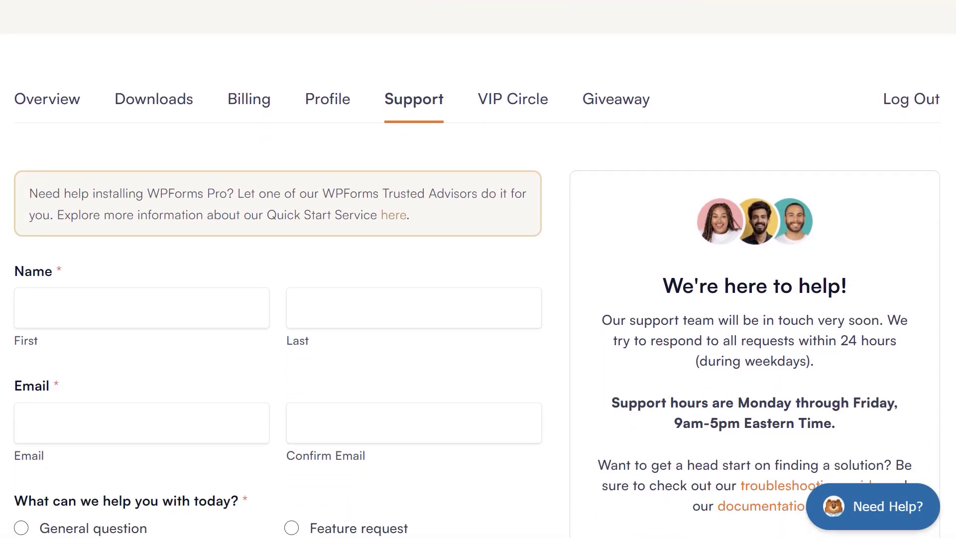